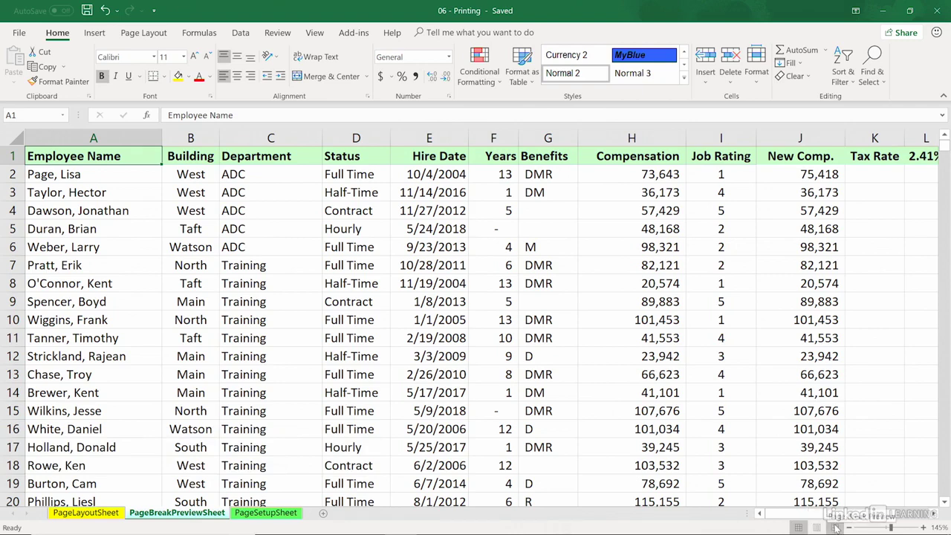
Switch the employee sheet to Page Break Preview from the status bar.
left_click(835, 527)
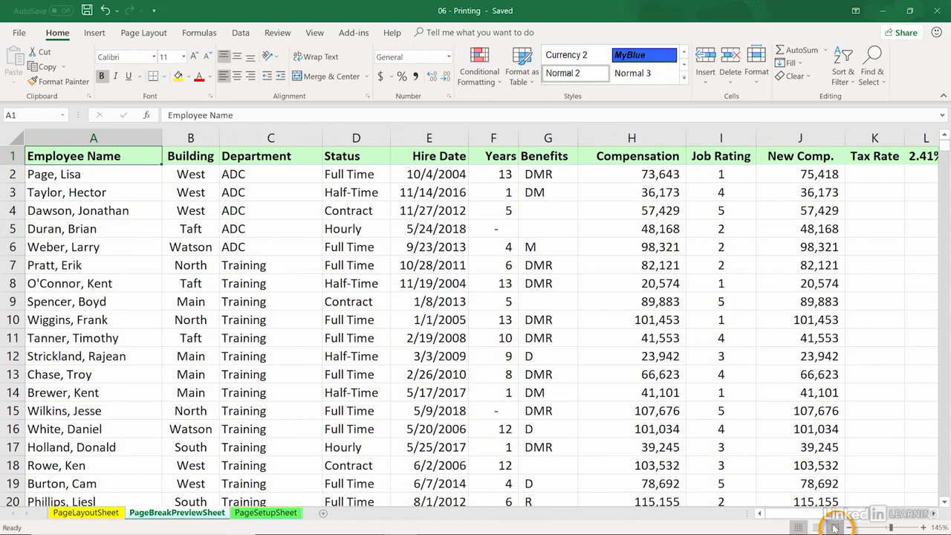
left_click(835, 527)
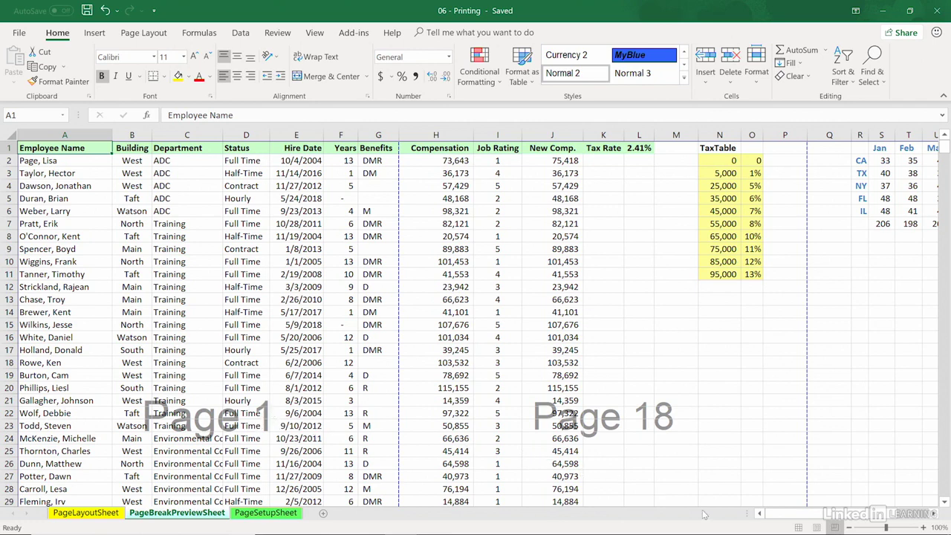
left_click_drag(789, 518, 856, 520)
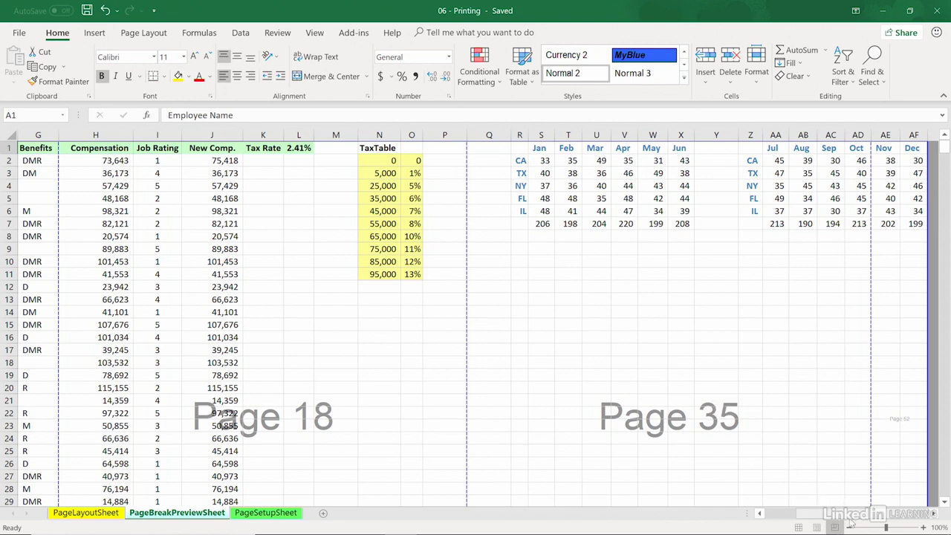
scroll(797, 518, "left", 3)
scroll(795, 518, "right", 3)
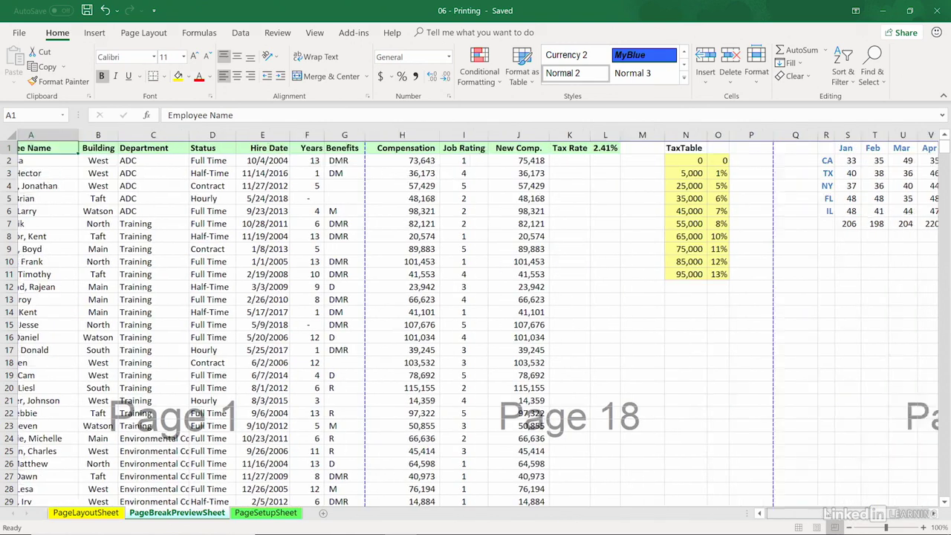
scroll(796, 518, "left", 3)
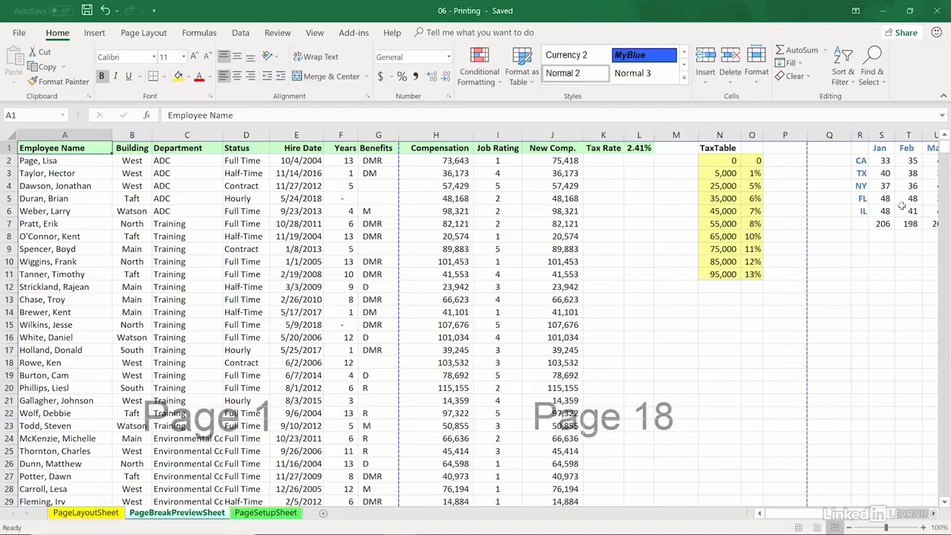
left_click_drag(945, 152, 935, 130)
Drag the print area's right edge back to column J and move the vertical page break so columns A–J print together.
scroll(923, 473, "right", 6)
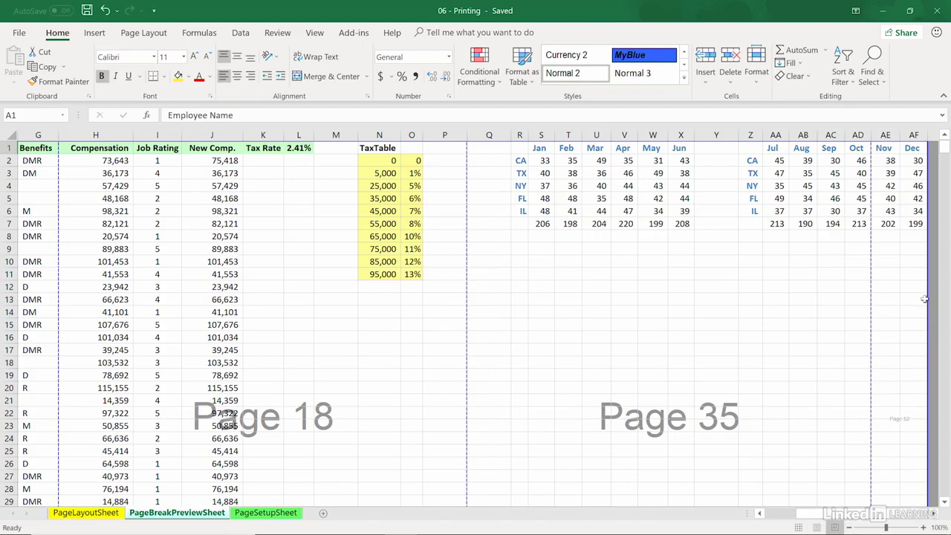
left_click_drag(927, 298, 250, 295)
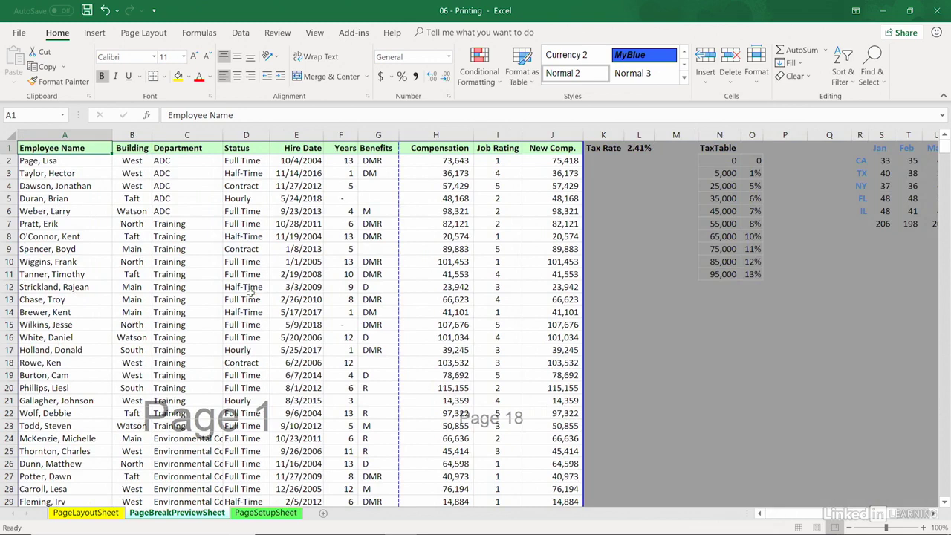
scroll(249, 294, "down", 3)
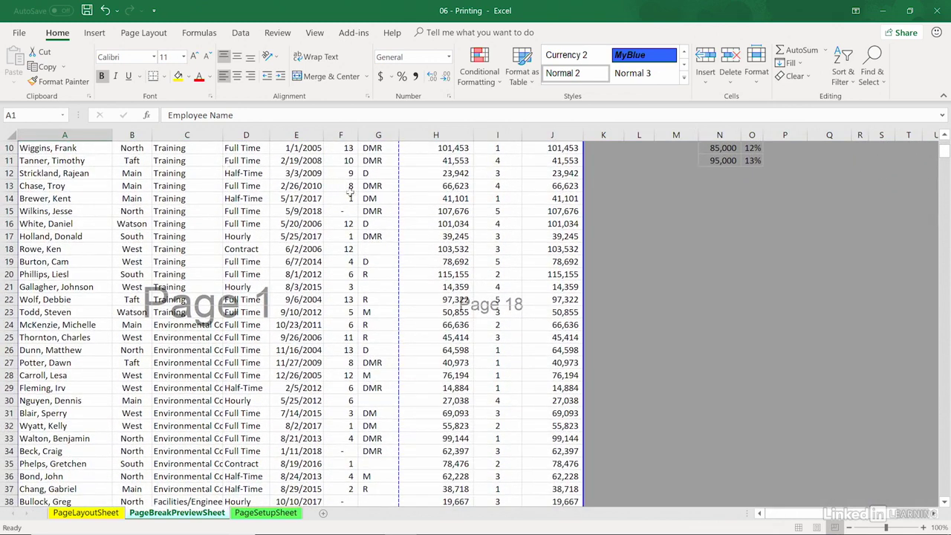
scroll(382, 303, "down", 2)
scroll(379, 303, "up", 5)
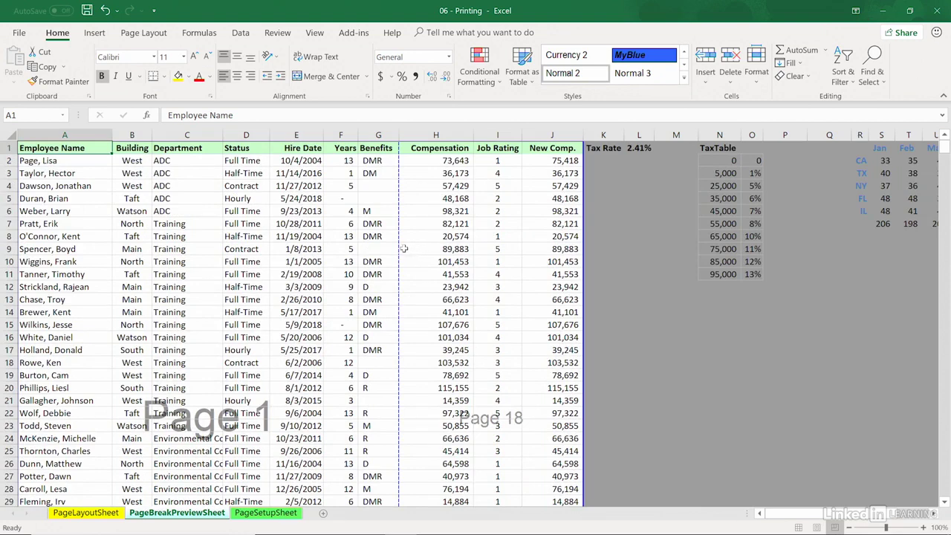
left_click_drag(412, 246, 584, 249)
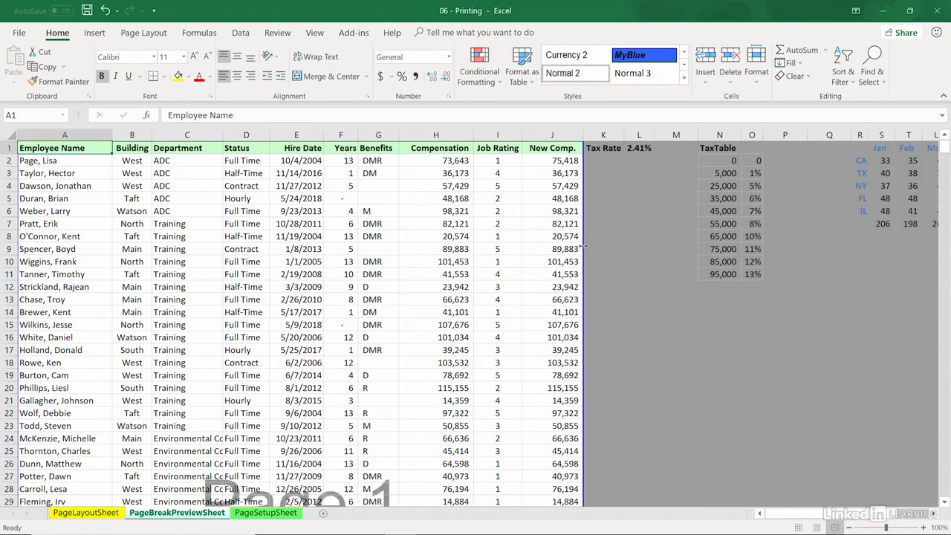
scroll(540, 262, "down", 3)
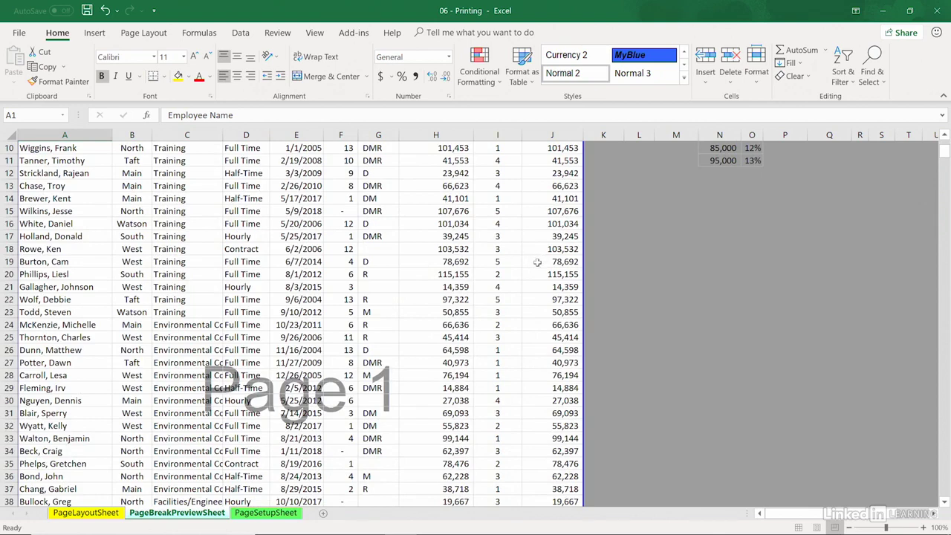
left_click(18, 34)
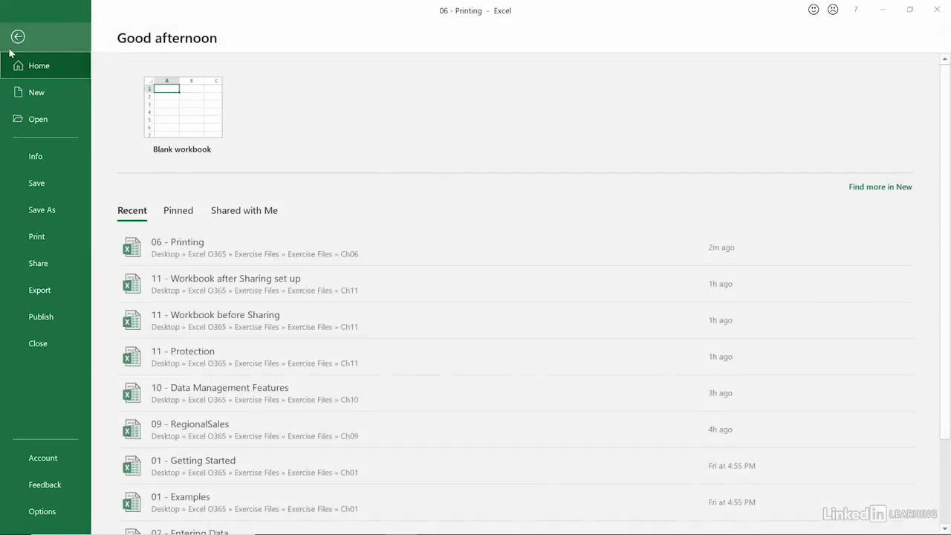
left_click(33, 237)
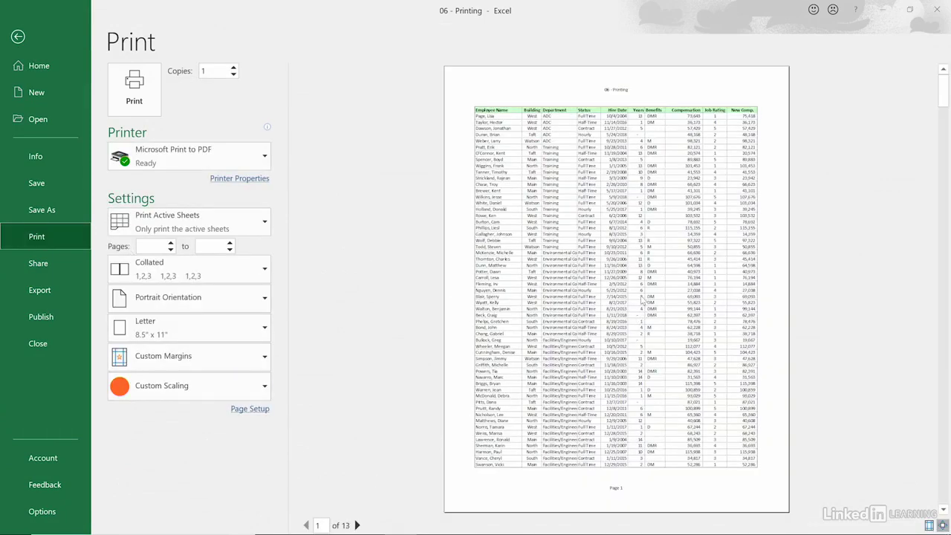
scroll(643, 299, "down", 1)
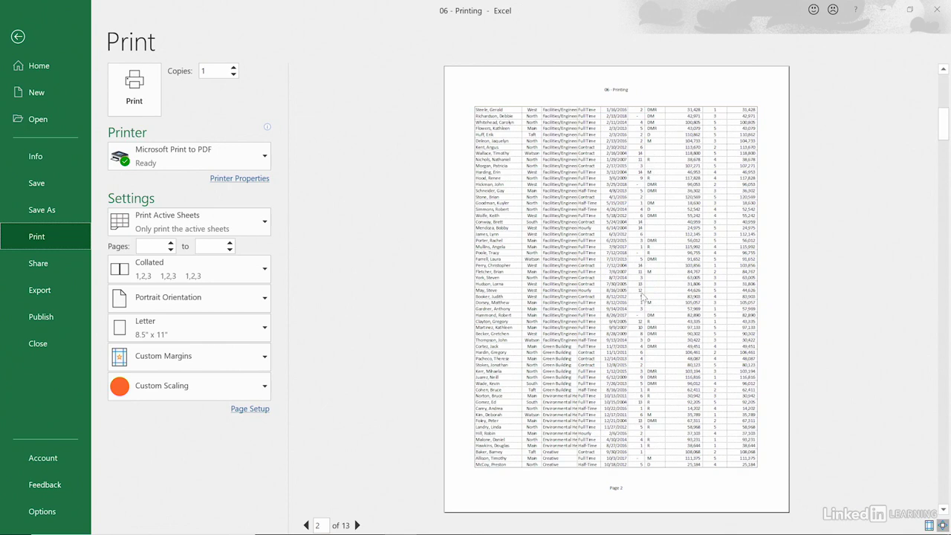
scroll(642, 298, "up", 3)
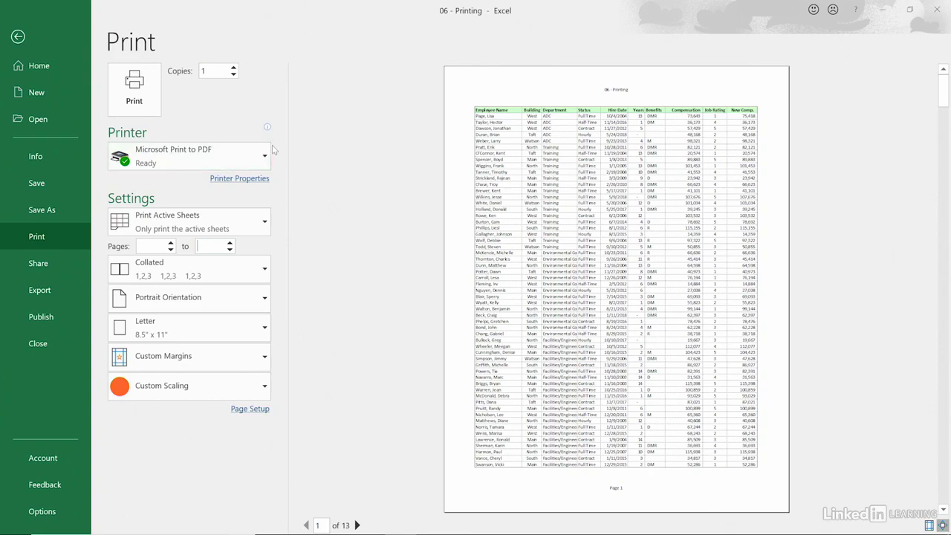
key("Escape")
scroll(398, 262, "up", 3)
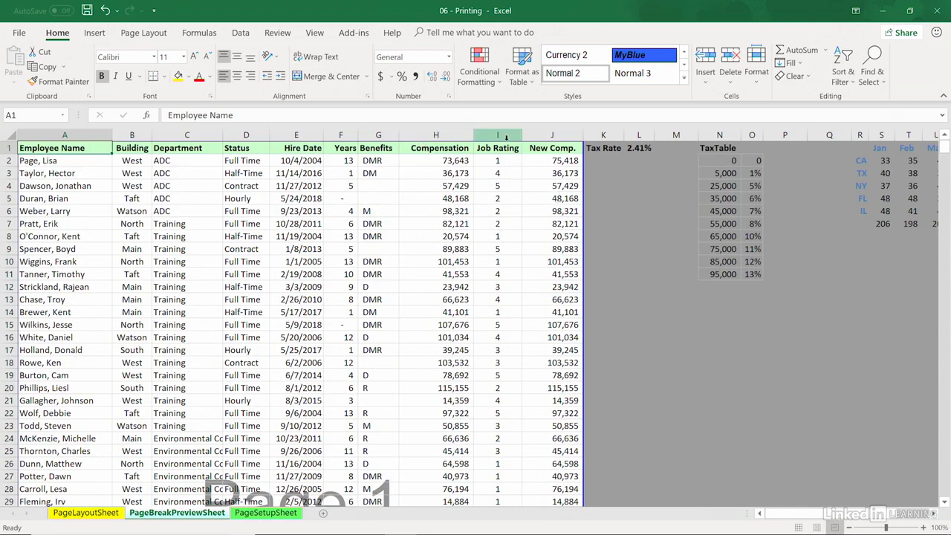
Hide the Benefits and Compensation columns (G:H) and bring up the print preview with Ctrl+P.
left_click(369, 135)
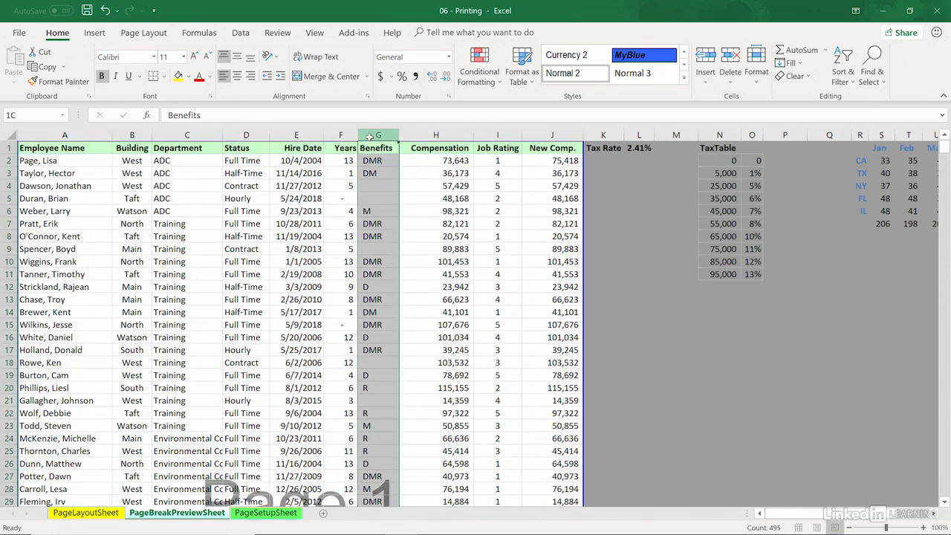
left_click(435, 135, "shift")
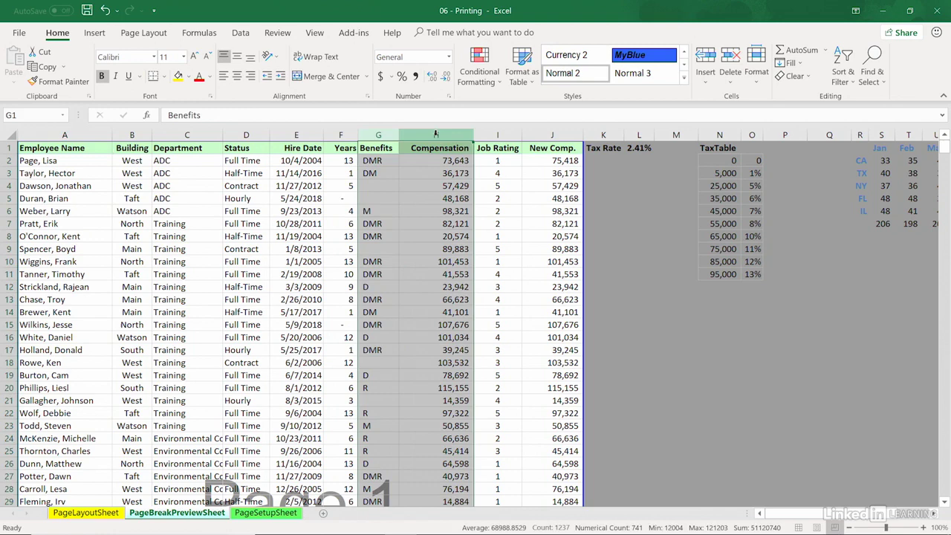
right_click(435, 135)
left_click(464, 303)
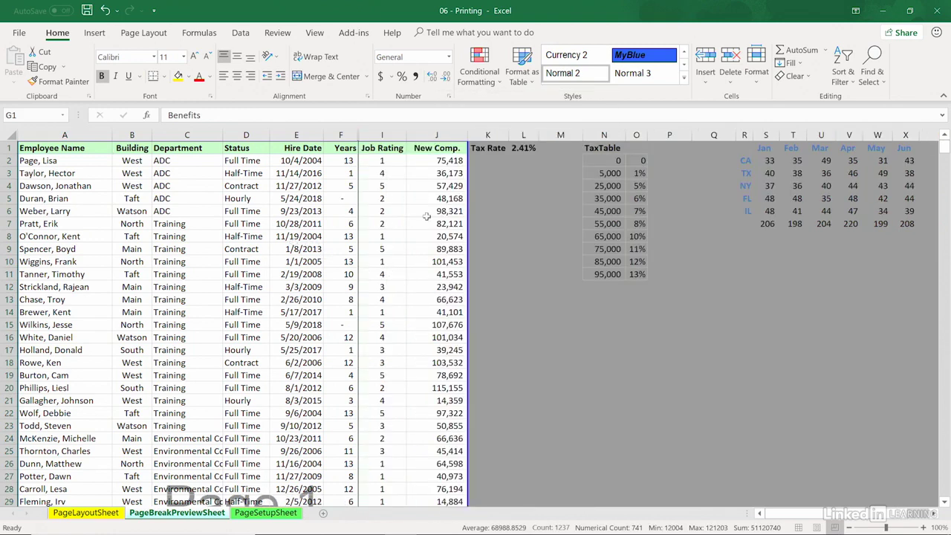
key("ctrl+p")
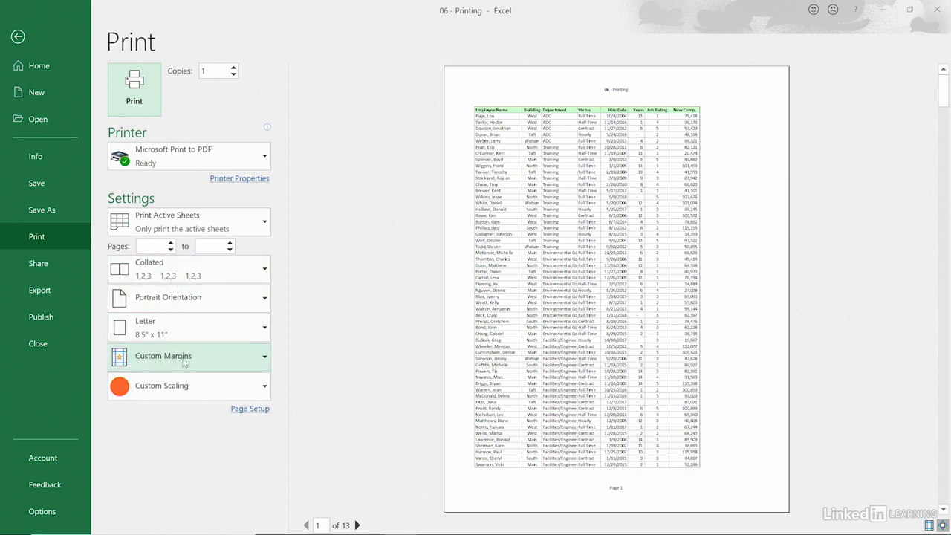
Open Page Setup and review its Margins, Header/Footer and Sheet settings.
left_click(252, 411)
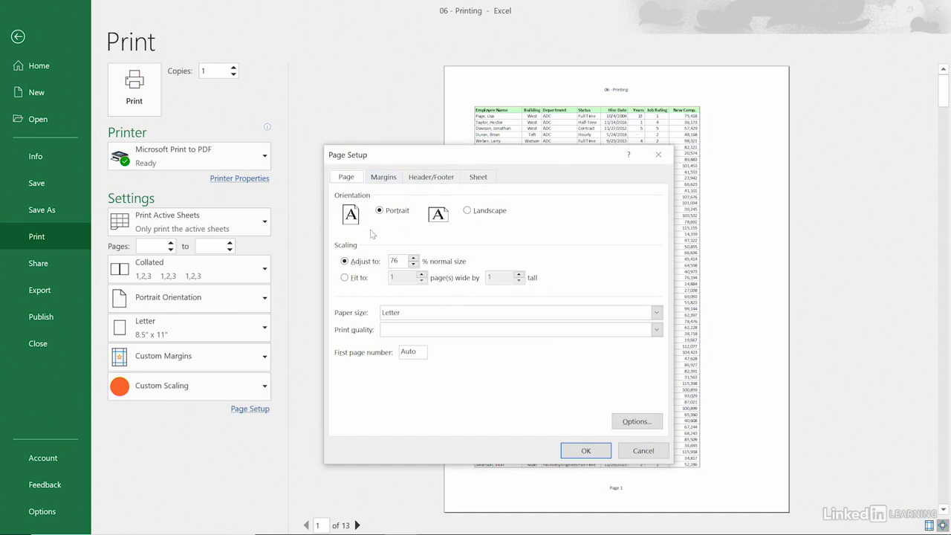
left_click(386, 182)
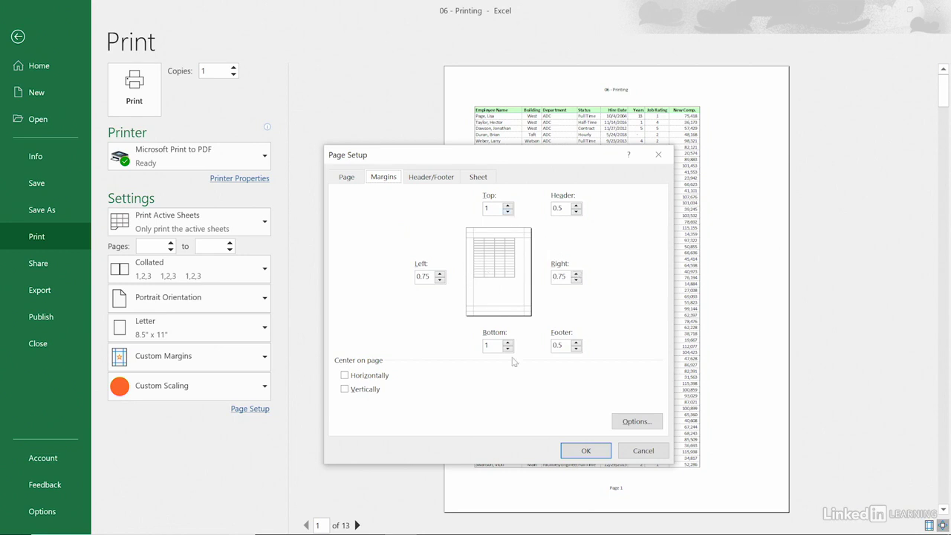
left_click(420, 179)
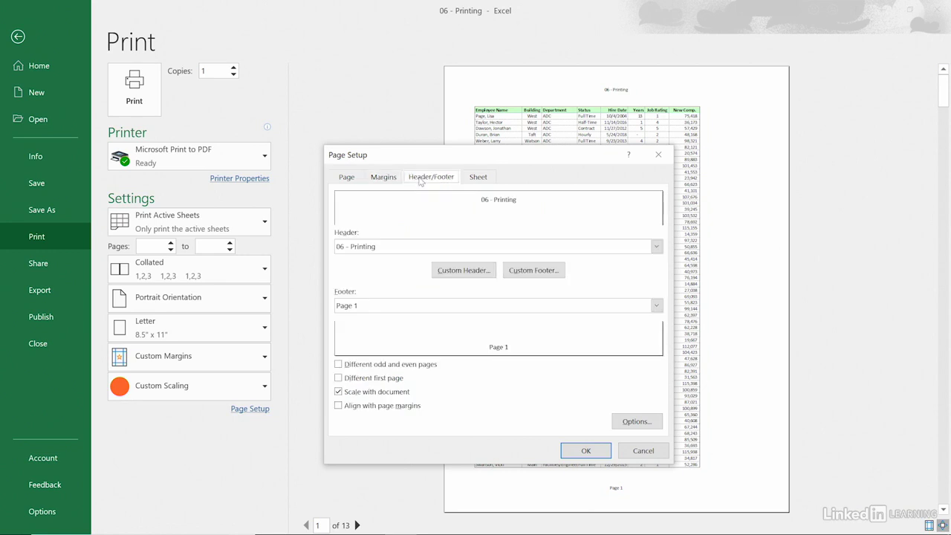
left_click(476, 177)
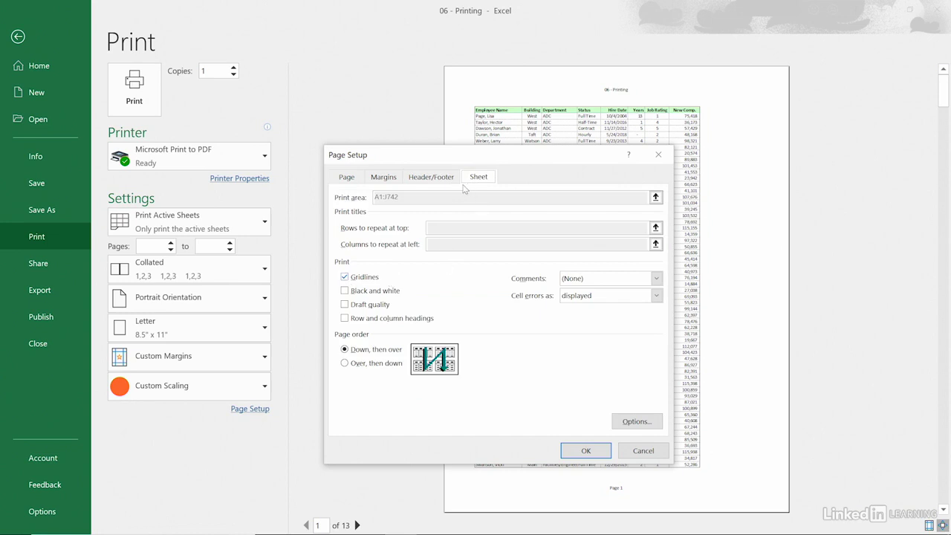
On the Page tab, replace the 76% Adjust to scaling value with 100.
left_click(349, 180)
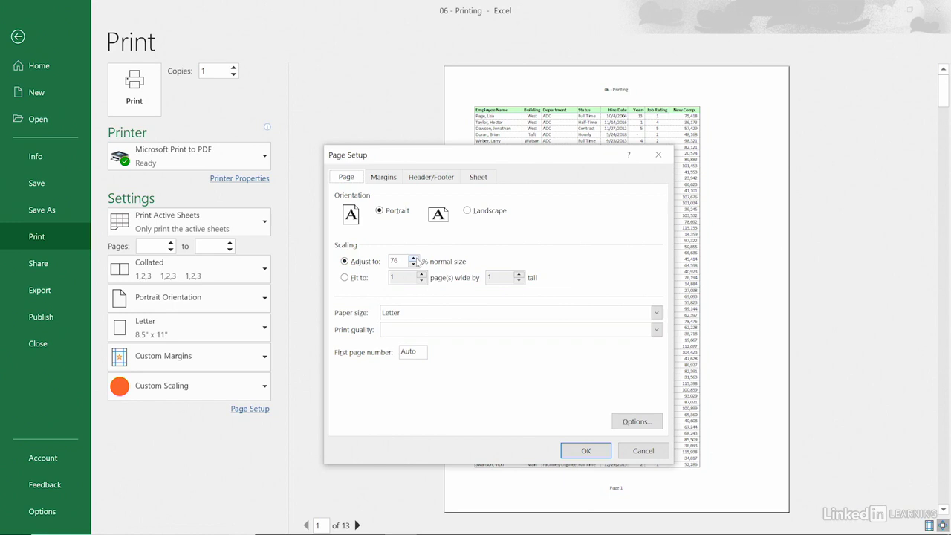
double_click(393, 263)
type("100")
Apply 100% scaling, then lower it to 90% and review the 16-page preview.
left_click(585, 451)
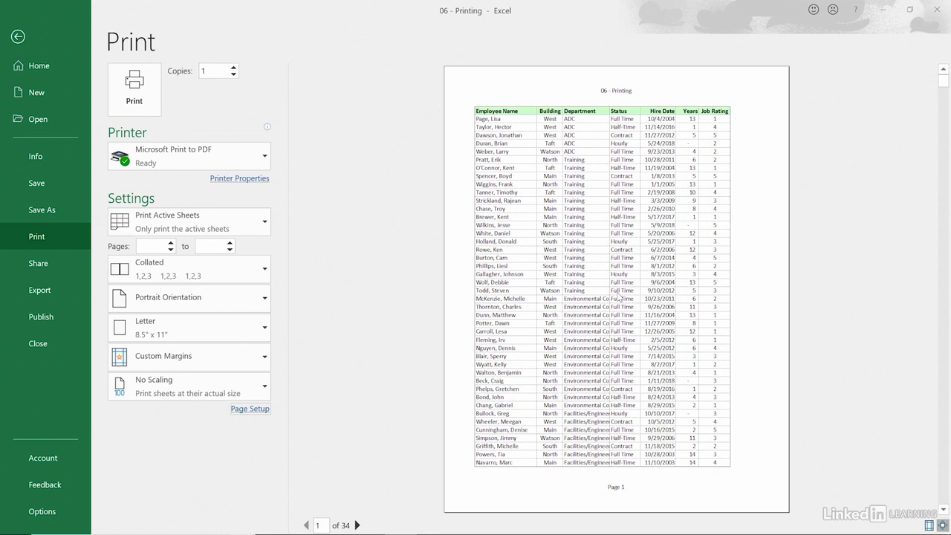
left_click(254, 408)
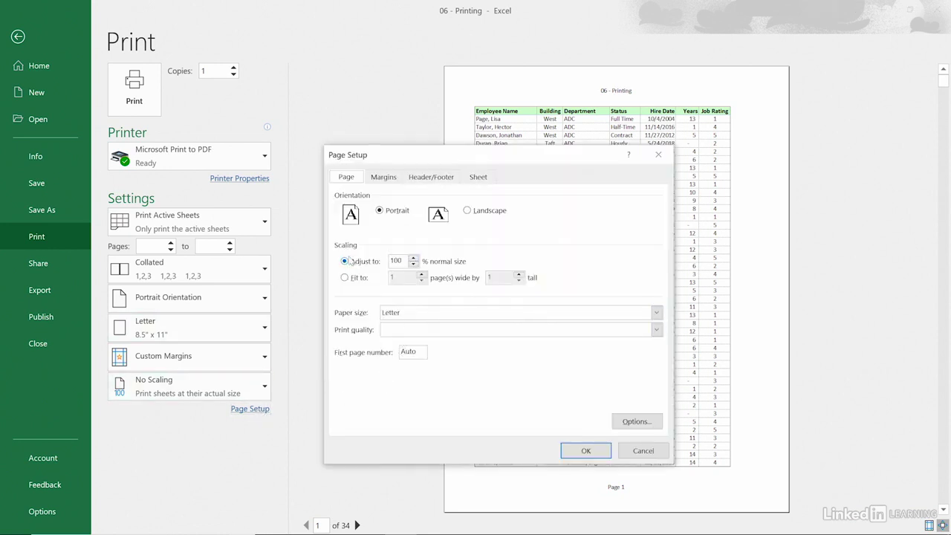
left_click(413, 264)
left_click(413, 264)
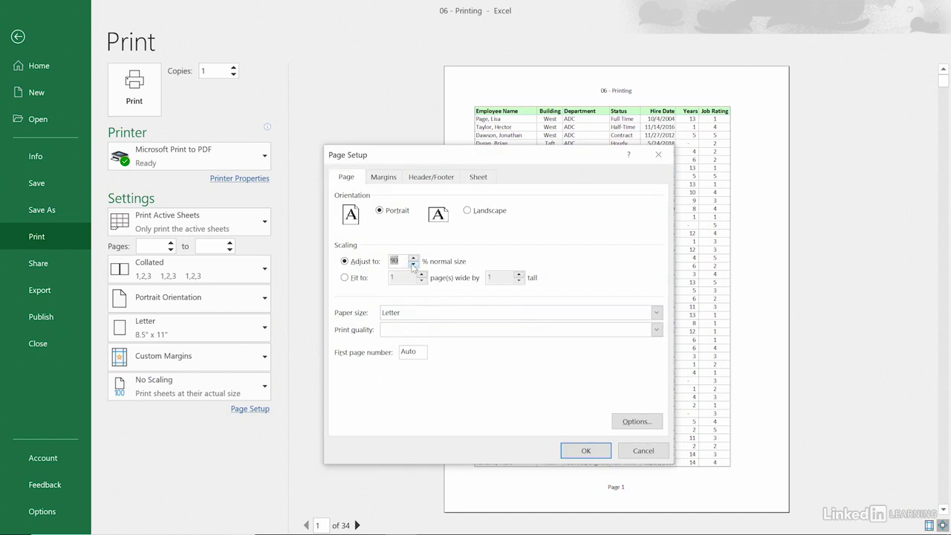
left_click(586, 450)
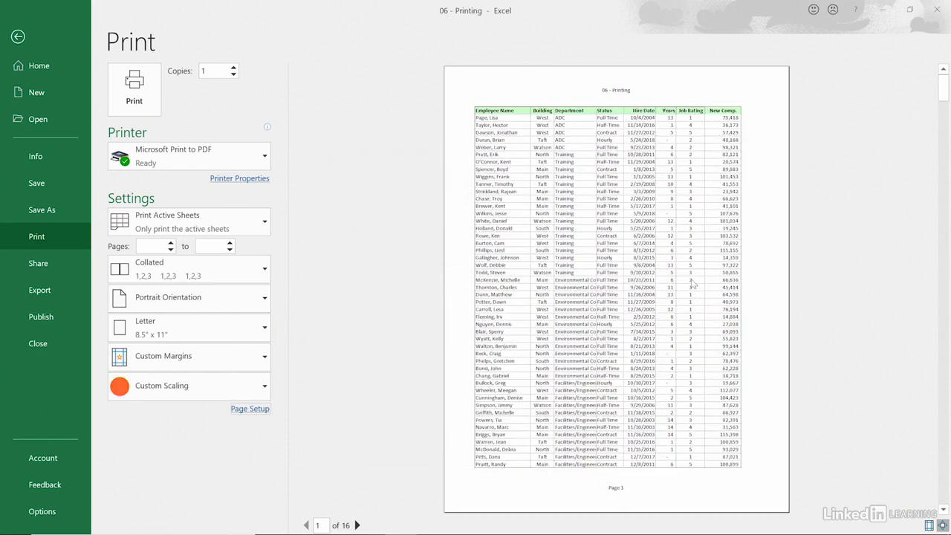
scroll(616, 295, "down", 1)
scroll(616, 295, "up", 1)
Confirm the 90% scaling in Page Setup and return to the worksheet.
left_click(252, 409)
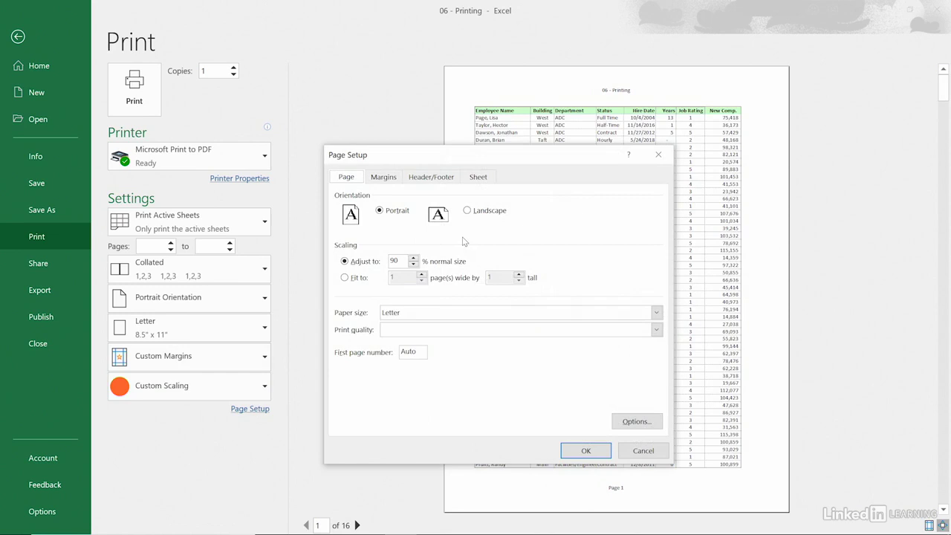
left_click(644, 451)
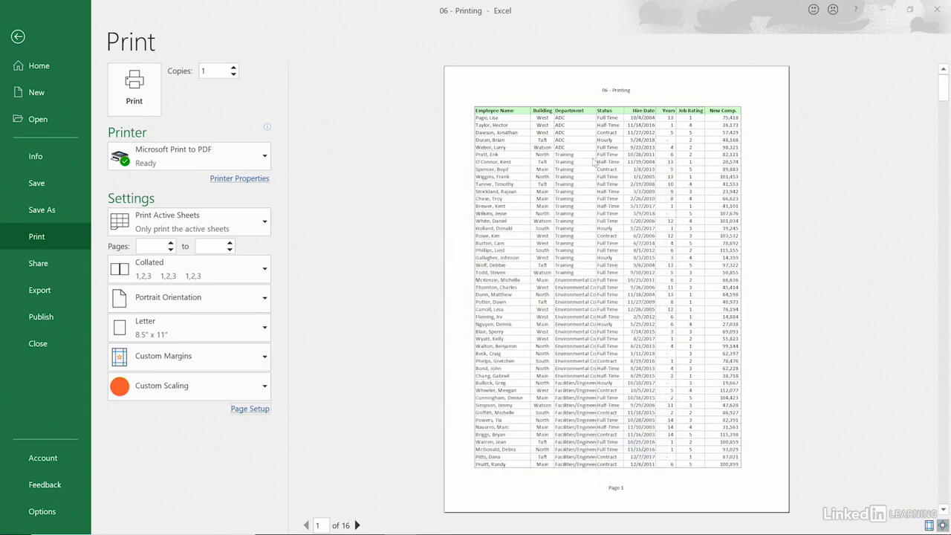
key("Escape")
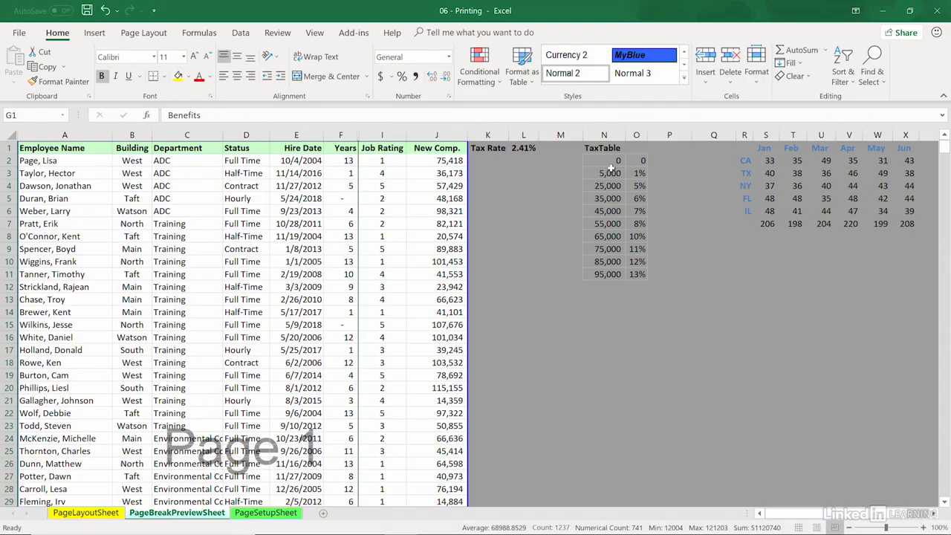
From the Page Layout tab, review Page Setup's Sheet settings showing print area A1:J742 and gridlines off.
left_click(145, 32)
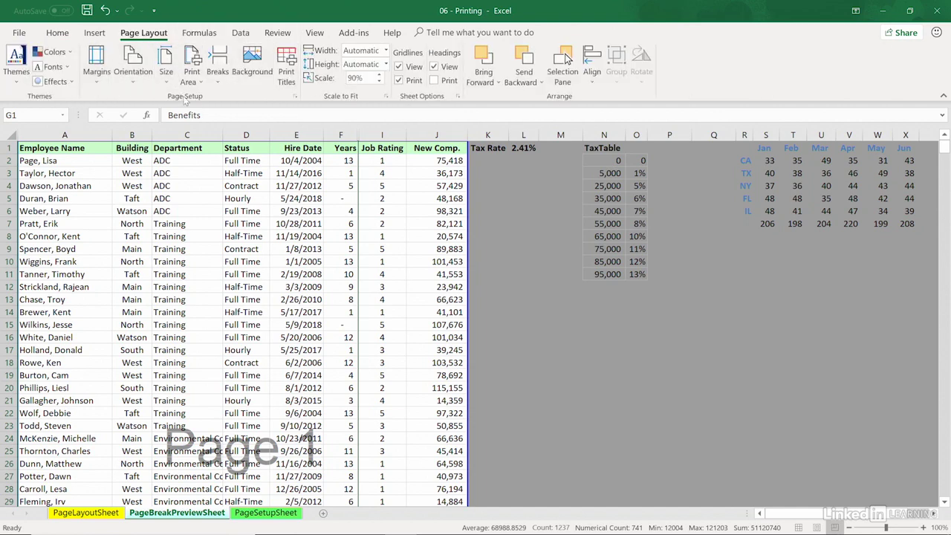
left_click(295, 98)
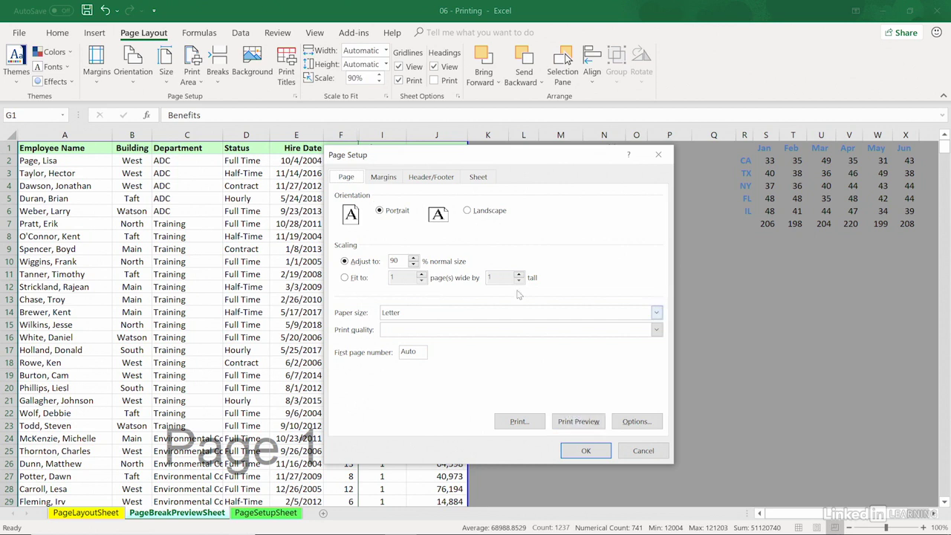
left_click(478, 177)
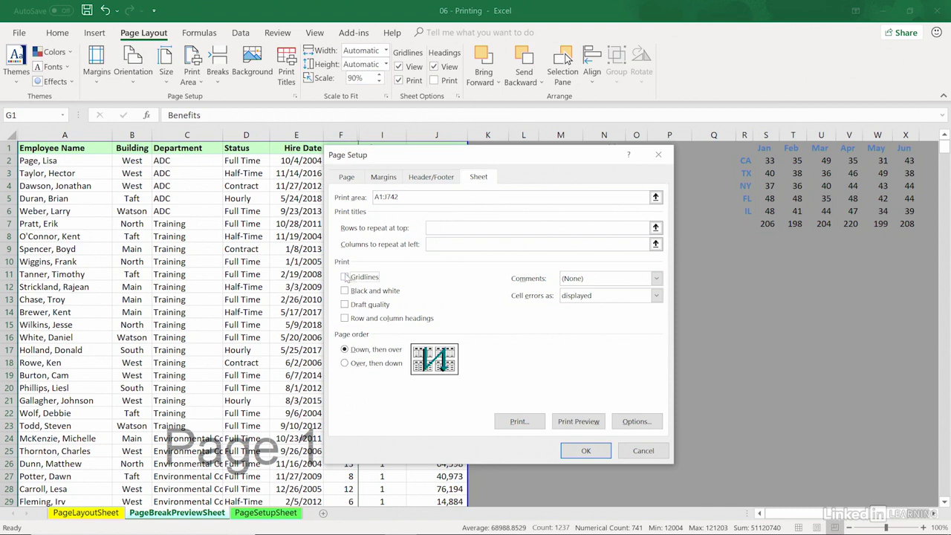
Preview the 16-page printout at 90% scaling, then go back to the worksheet.
left_click(567, 422)
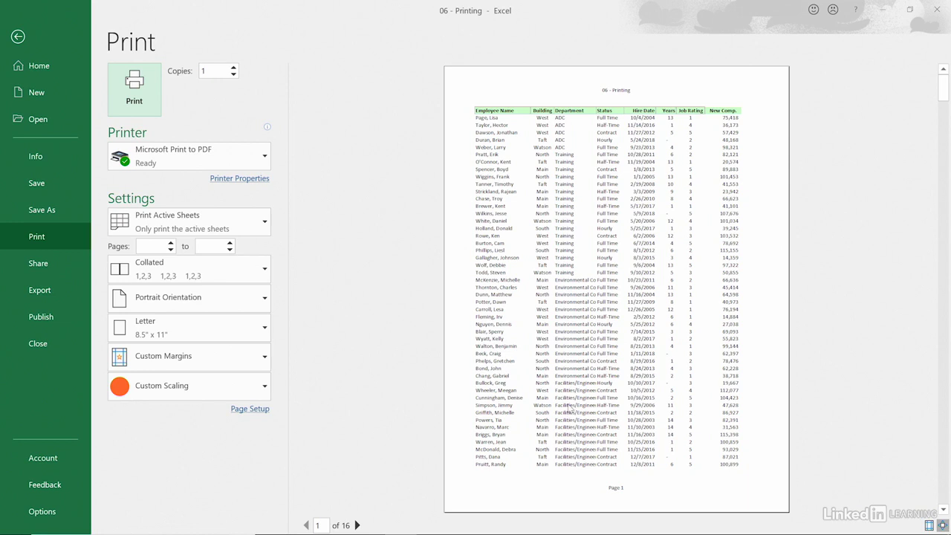
scroll(609, 327, "down", 2)
scroll(609, 327, "up", 2)
left_click(18, 37)
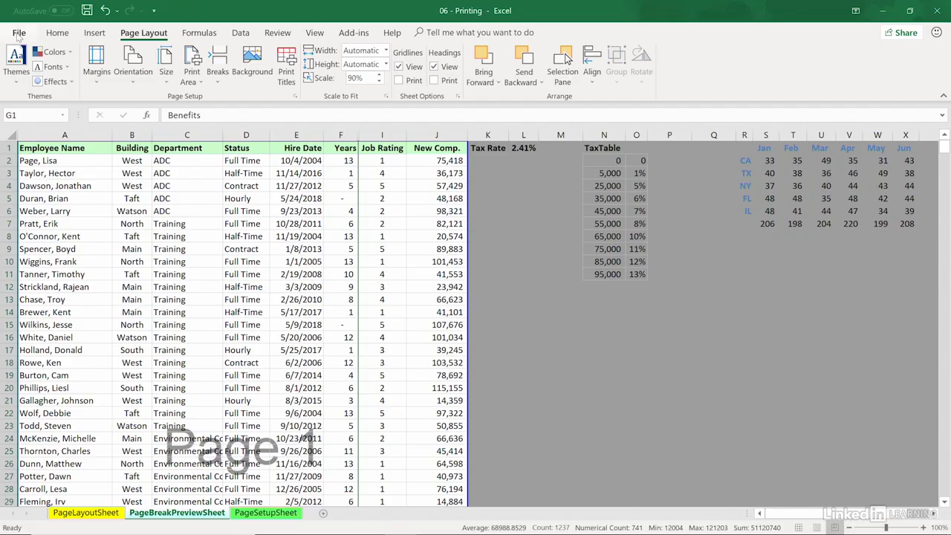
In Page Setup's Sheet settings, set row 1 as the rows to repeat at top.
left_click(295, 97)
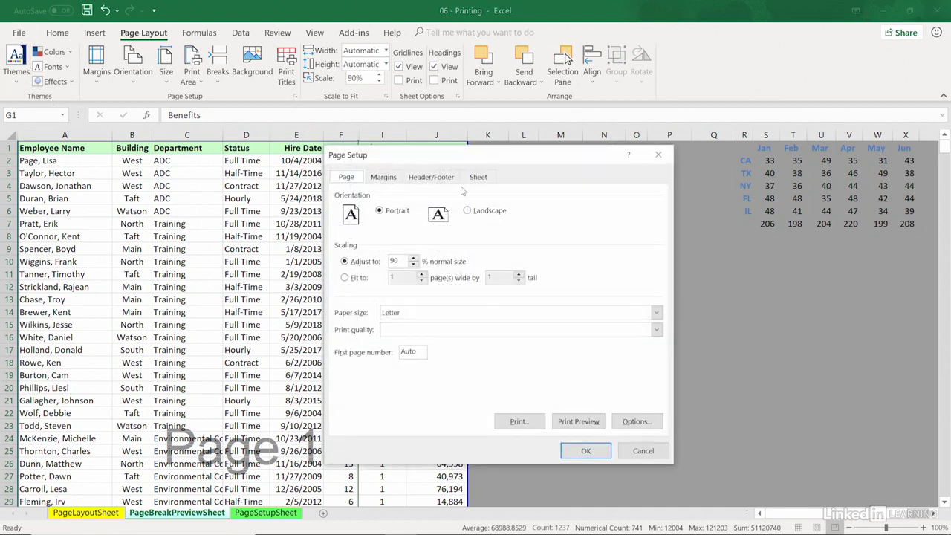
left_click(474, 181)
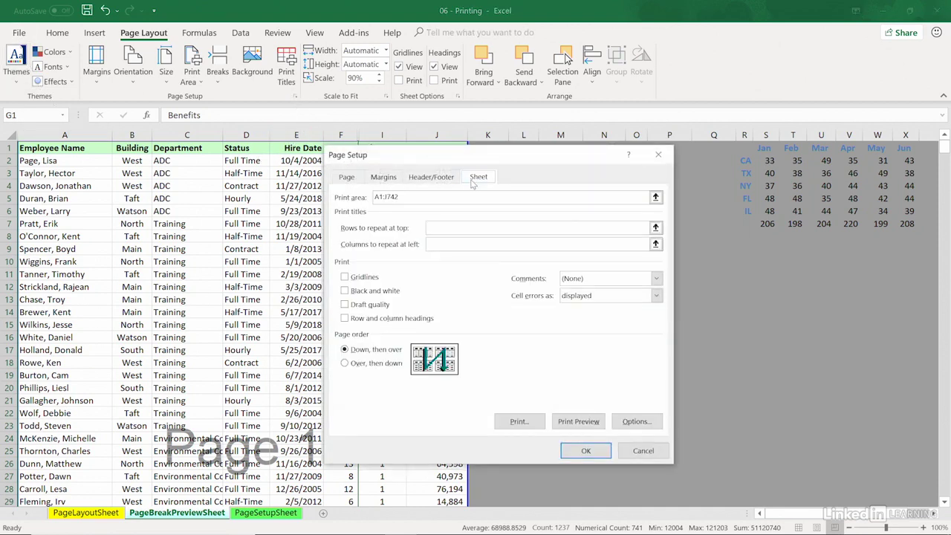
left_click(431, 228)
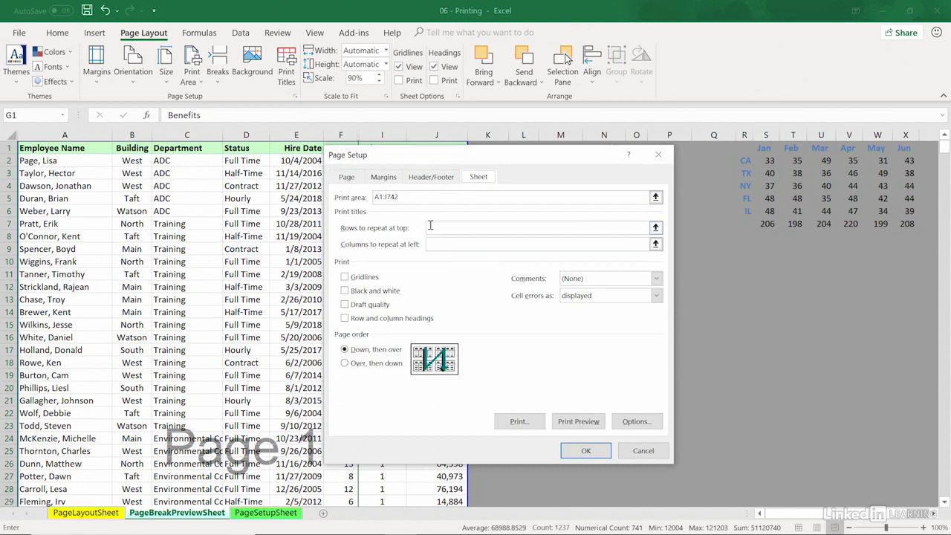
left_click(9, 148)
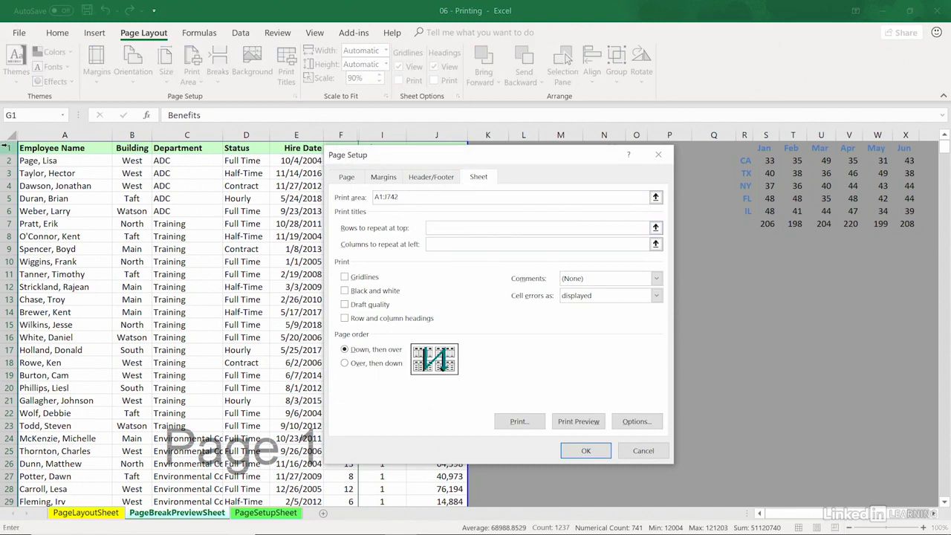
Preview the pages to verify the repeating header row, then return to the worksheet.
left_click(569, 423)
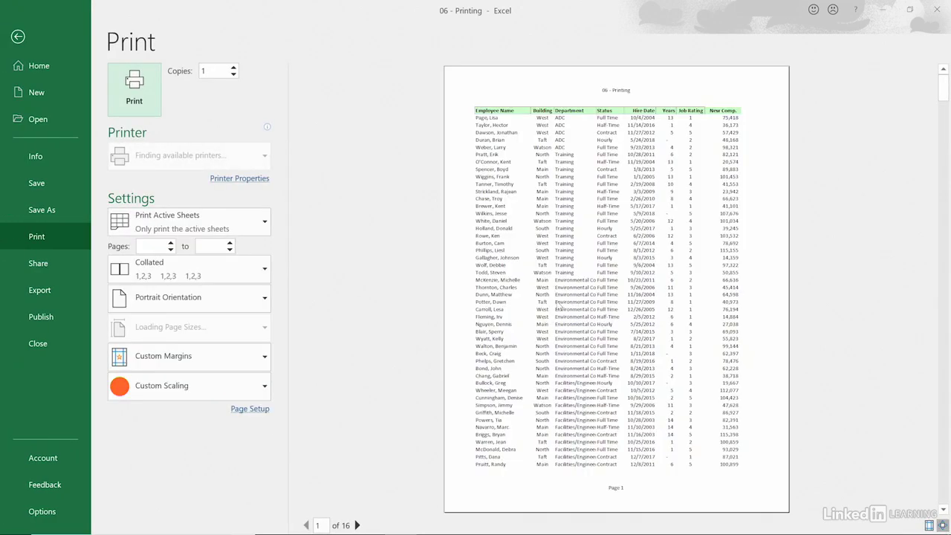
scroll(554, 300, "down", 1)
scroll(550, 298, "down", 1)
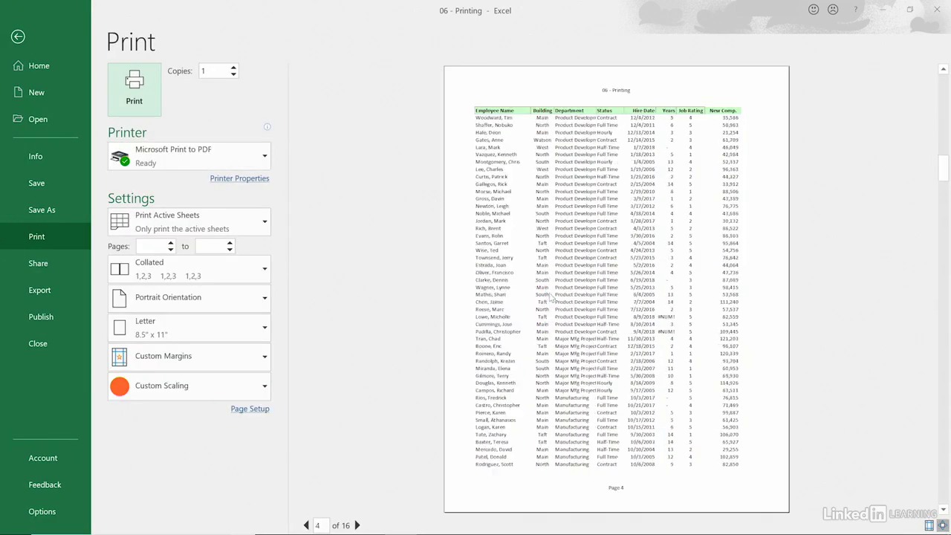
scroll(551, 296, "up", 2)
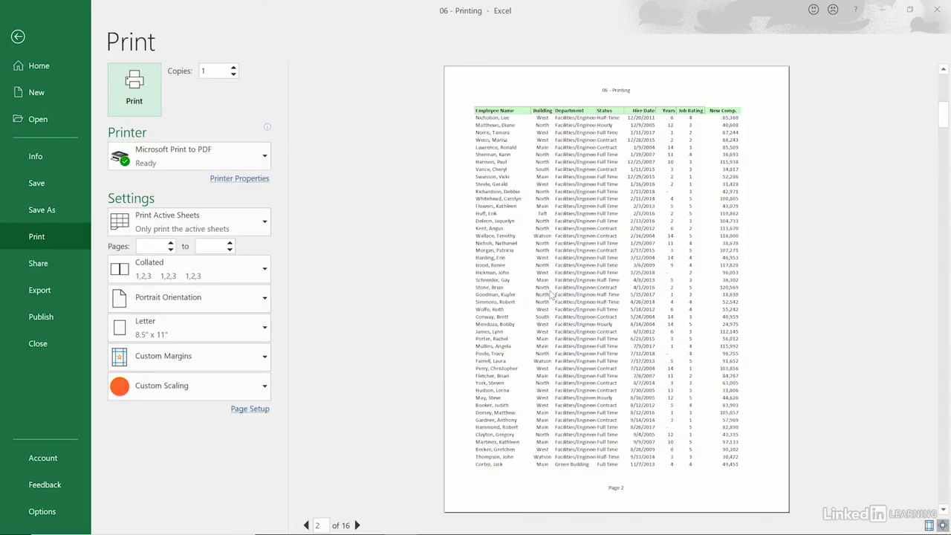
scroll(551, 296, "up", 1)
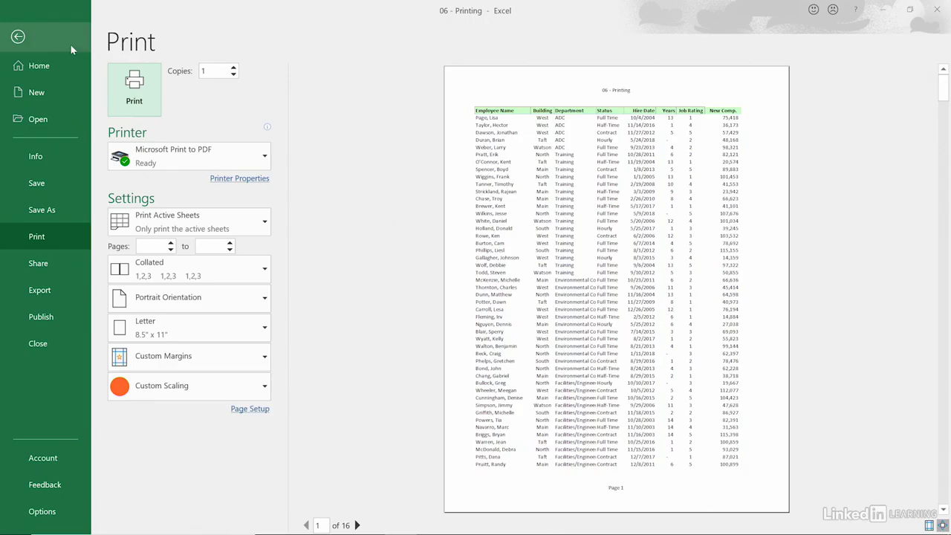
left_click(17, 36)
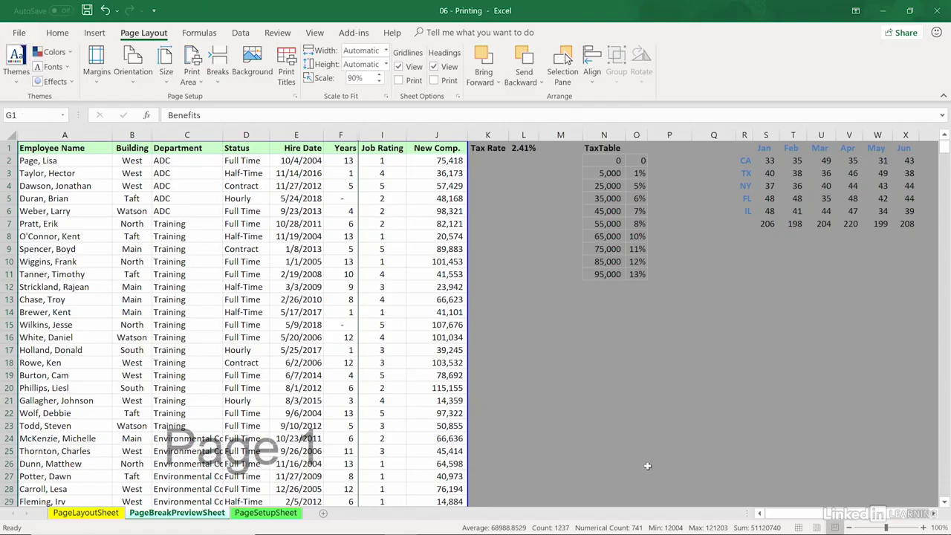